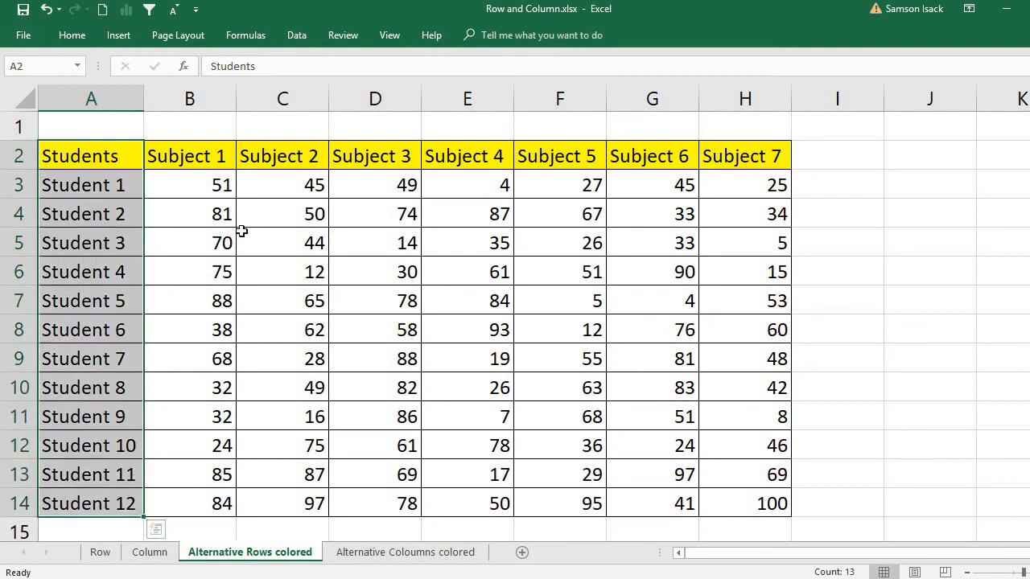
- Examine the marks table's subject headers in row 2, the student names and the score rows below them
click(187, 156)
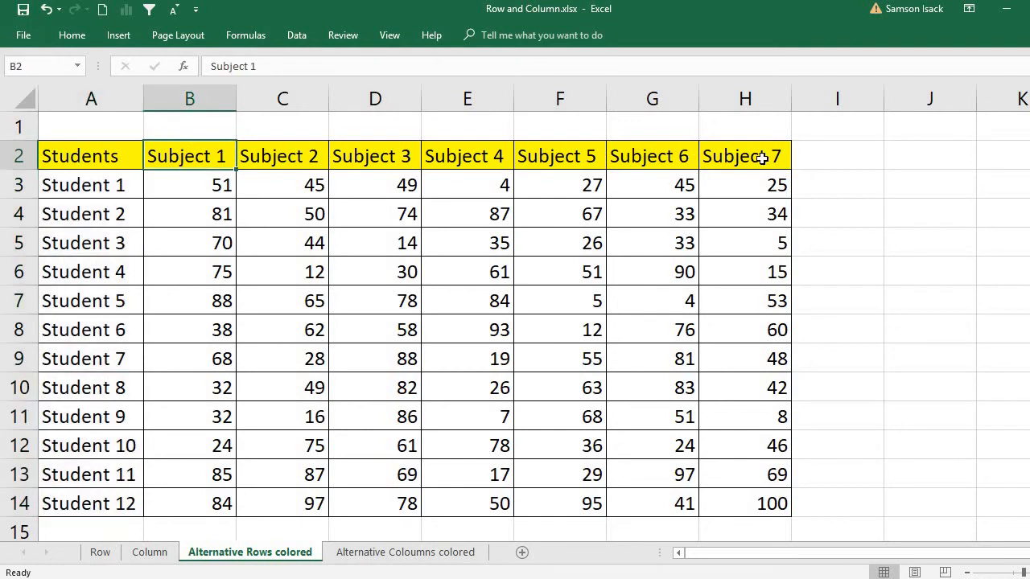
click(100, 159)
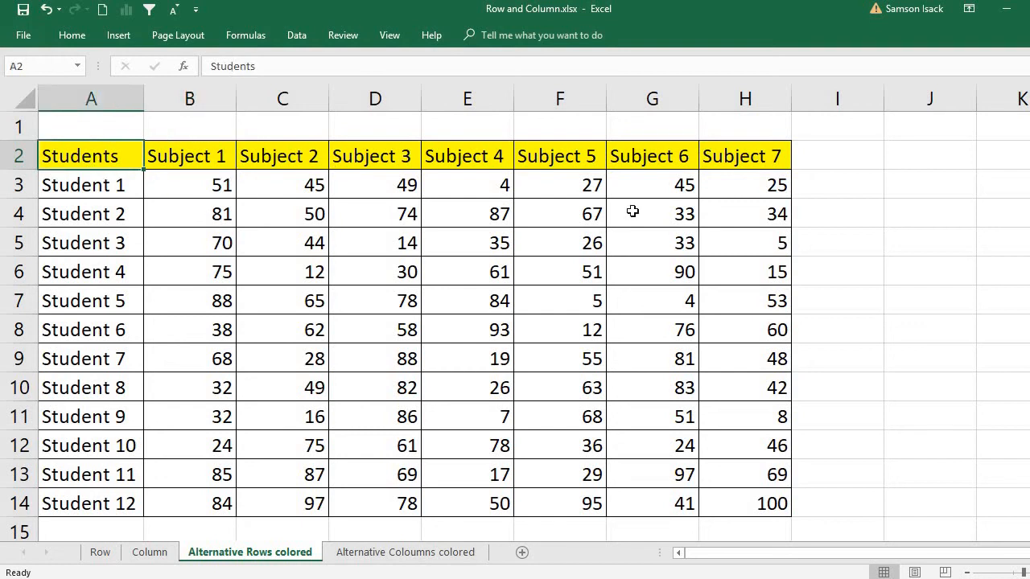
drag(632, 210, 724, 499)
click(367, 322)
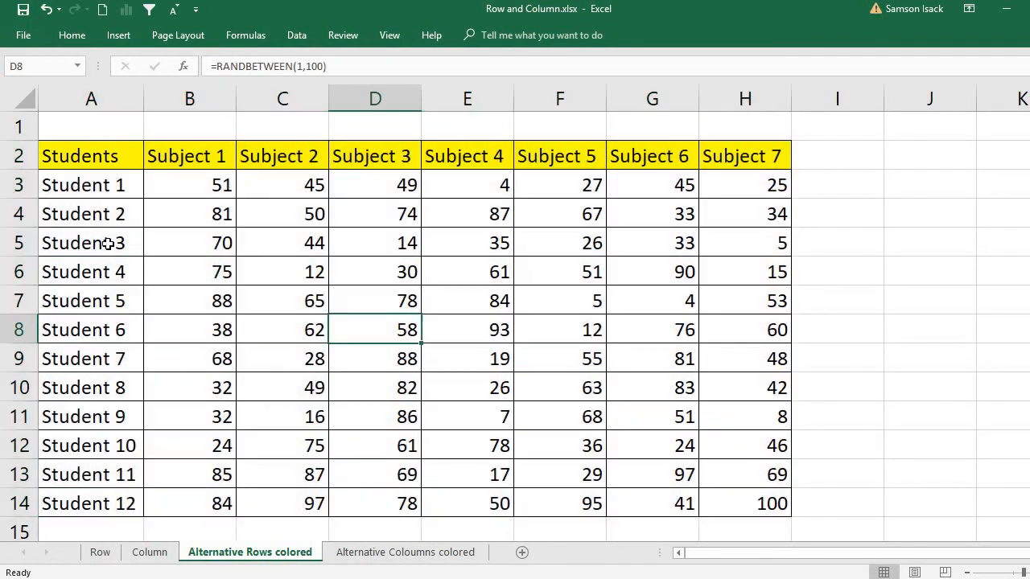
drag(55, 208, 772, 213)
click(89, 272)
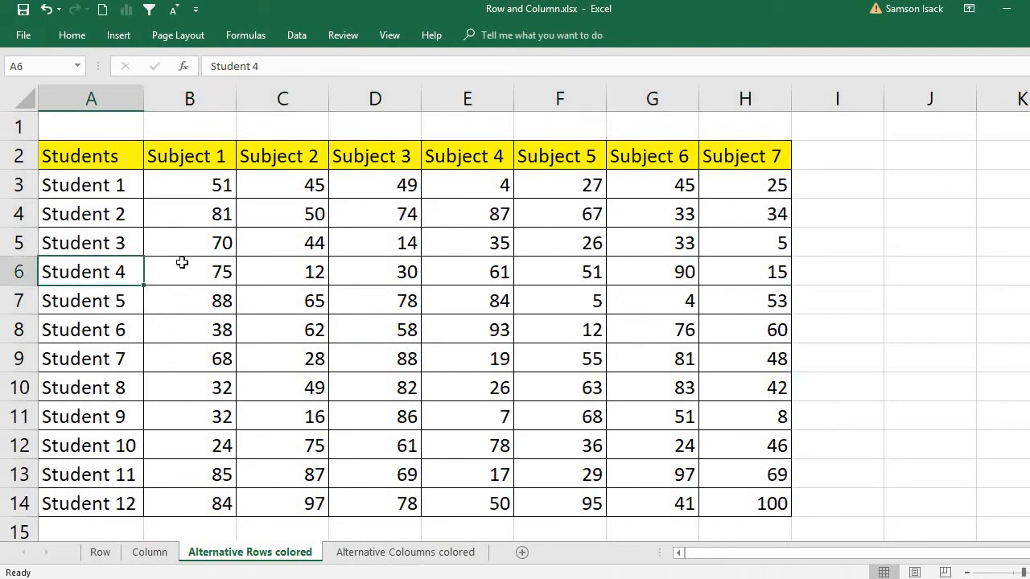
drag(182, 262, 680, 270)
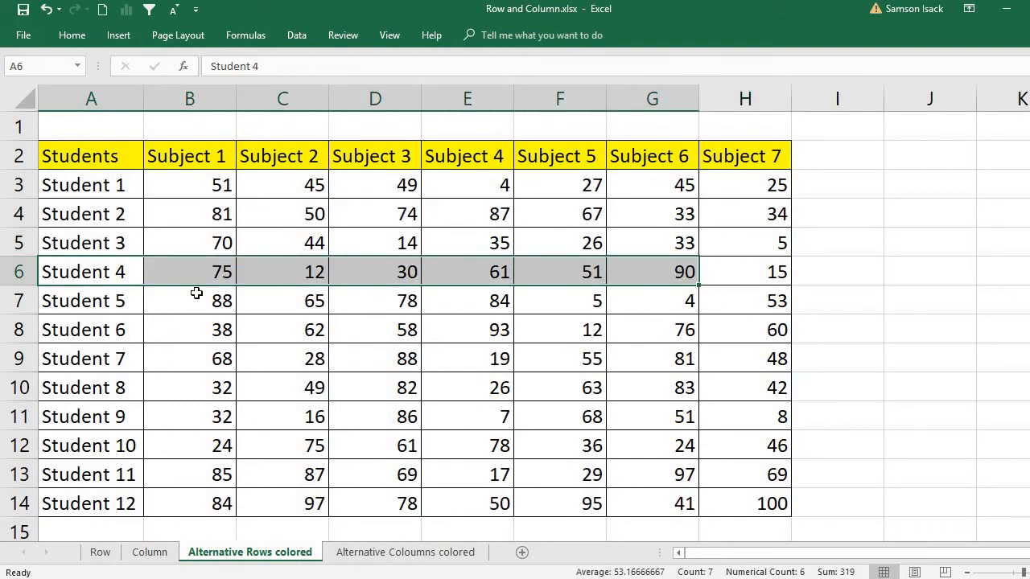
click(121, 190)
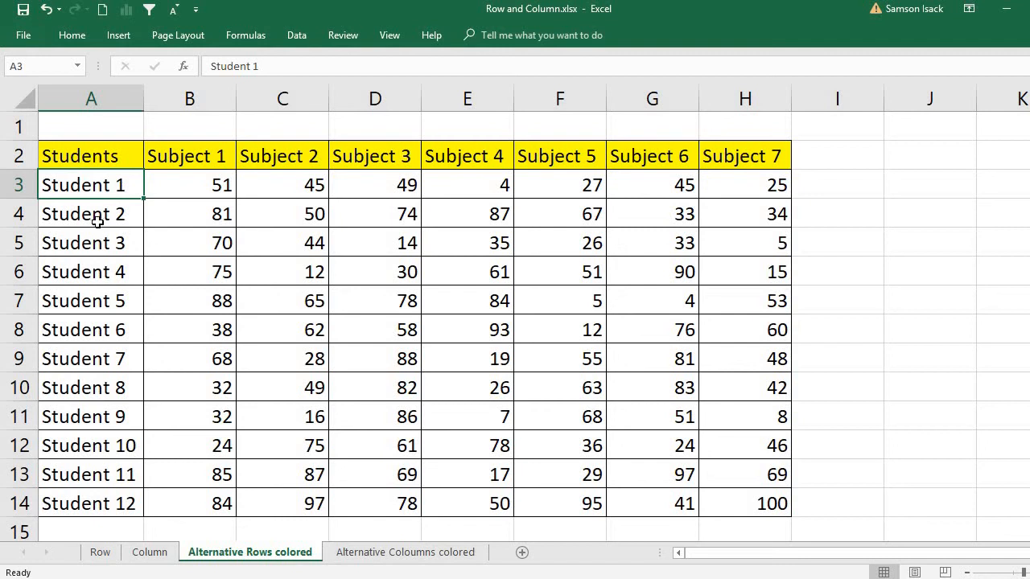
- Examine the table's even-numbered rows 4, 6, 8, 10, 12 and 14, where alternate shading would apply
click(101, 218)
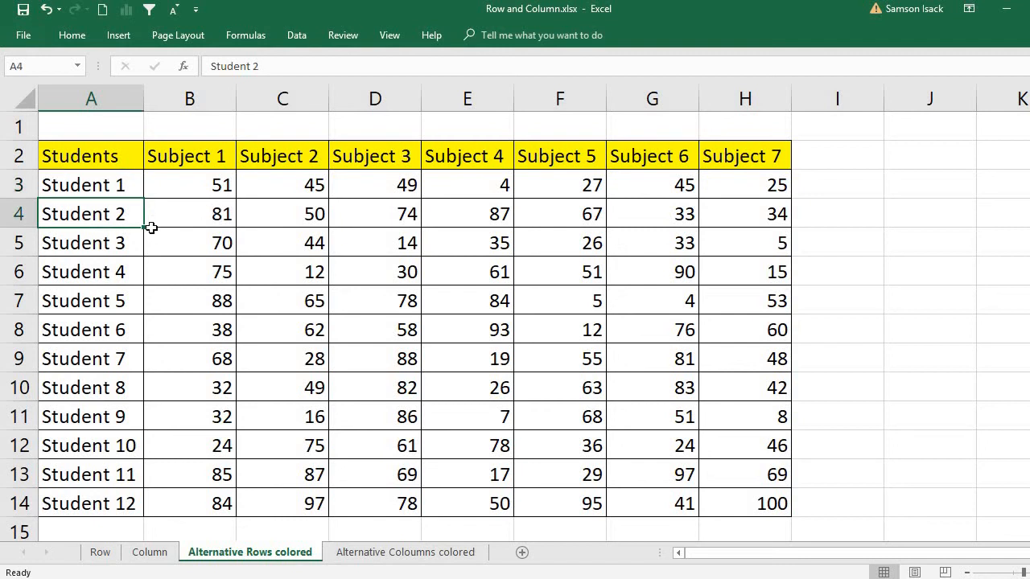
click(18, 214)
click(20, 275)
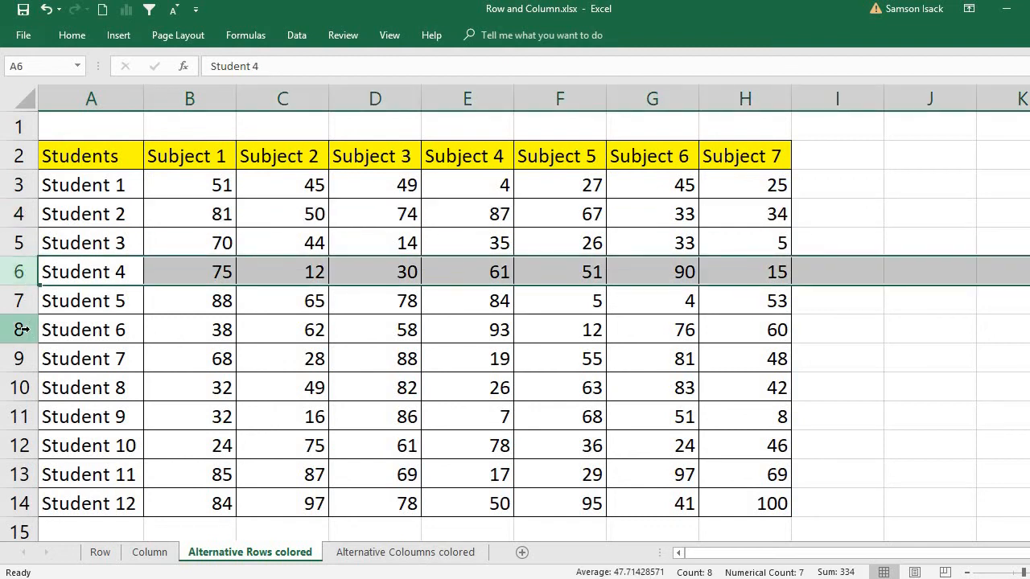
click(19, 330)
click(17, 388)
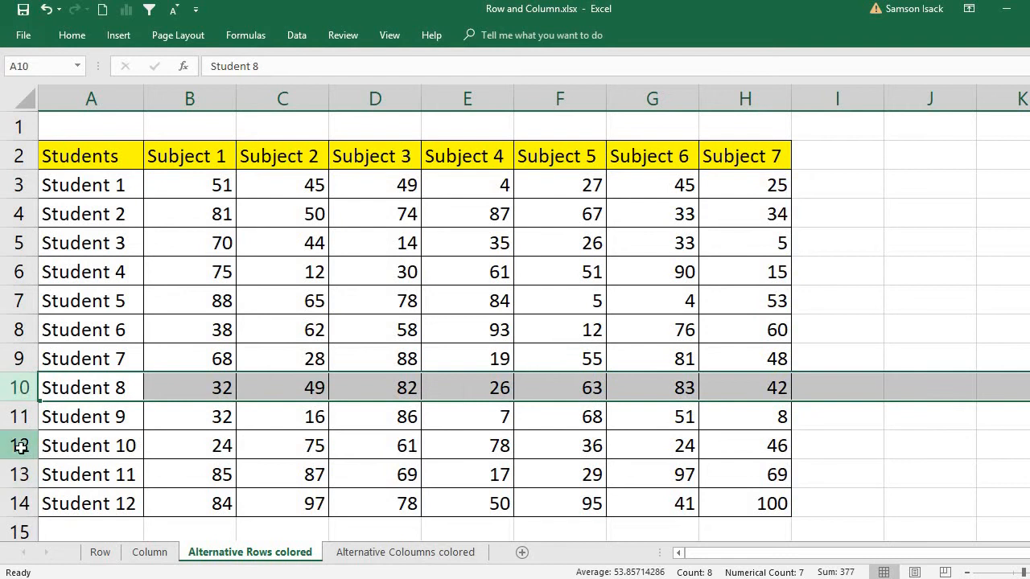
click(19, 445)
click(40, 504)
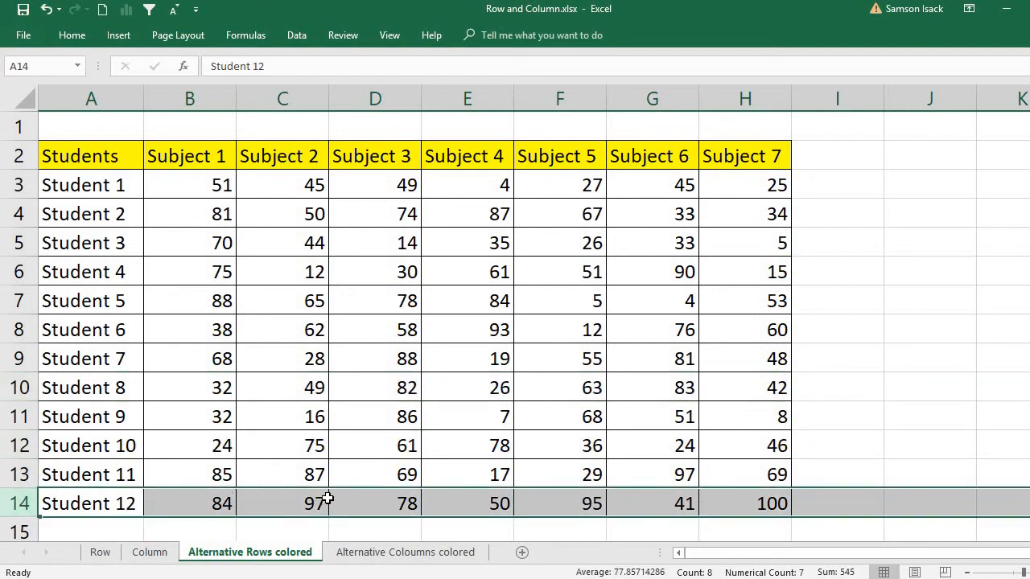
click(313, 312)
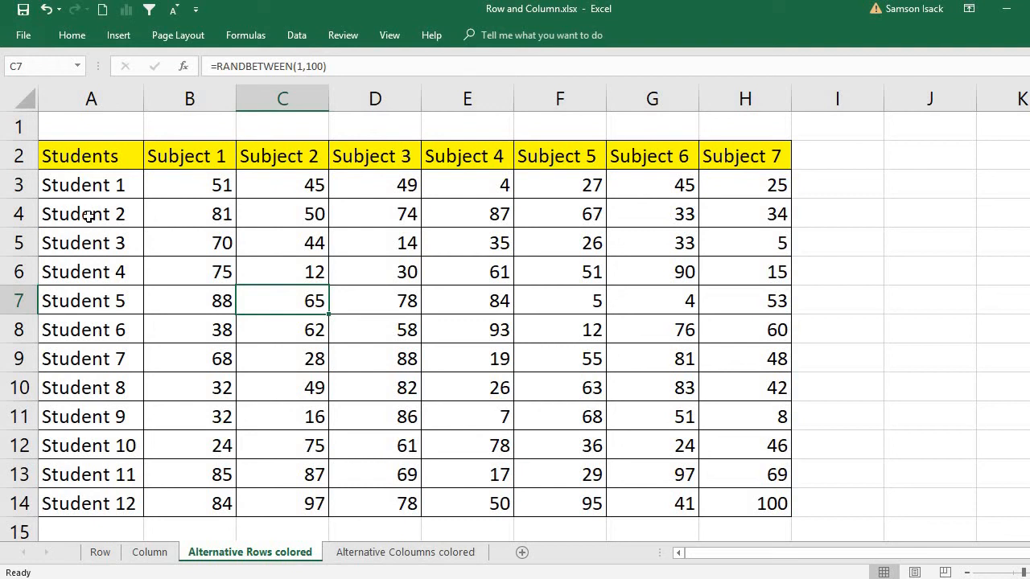
click(89, 215)
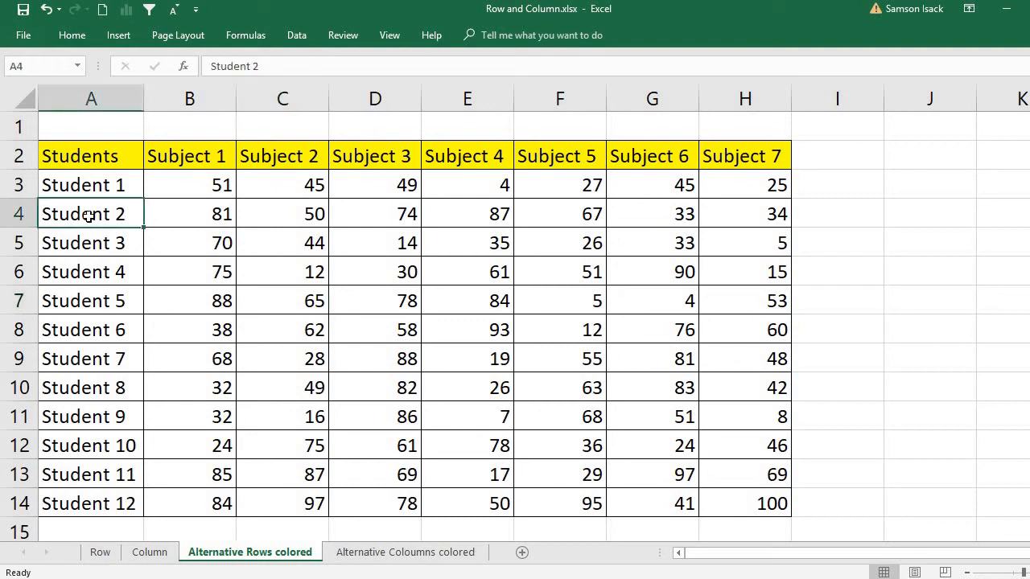
click(18, 214)
click(90, 216)
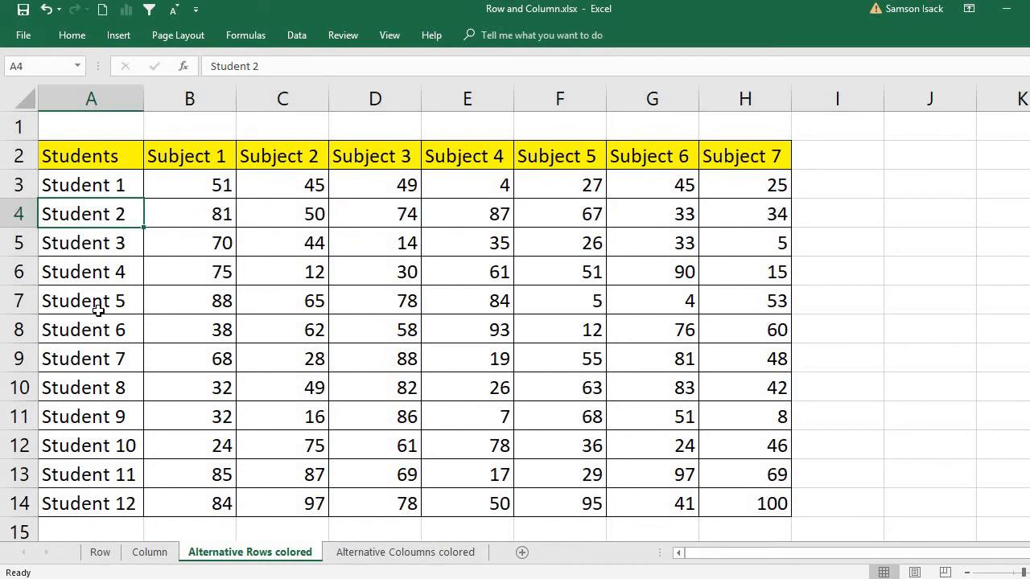
click(478, 209)
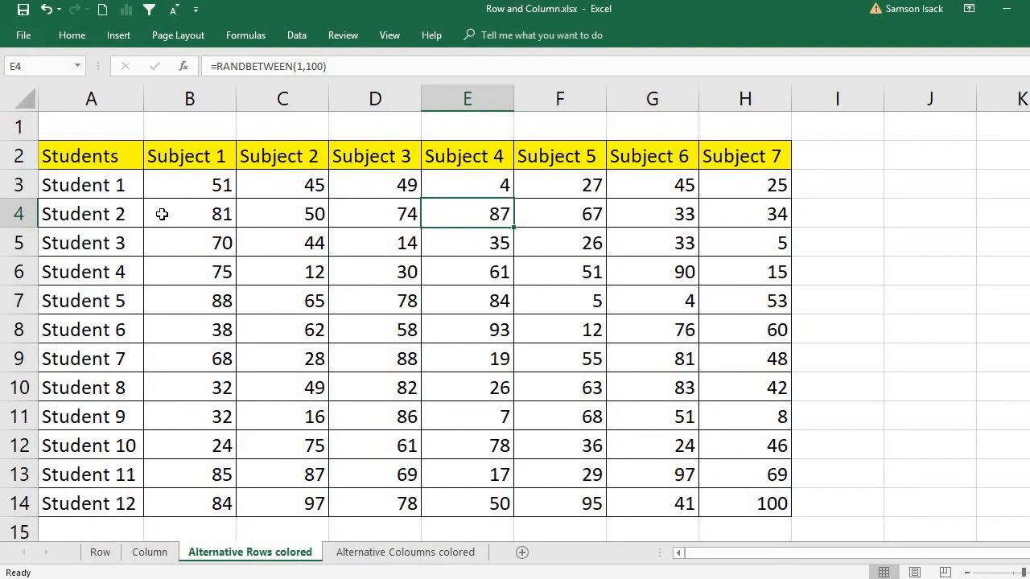
- Enter the formula =ROW() in cell J3, beside the Student 1 row
click(905, 185)
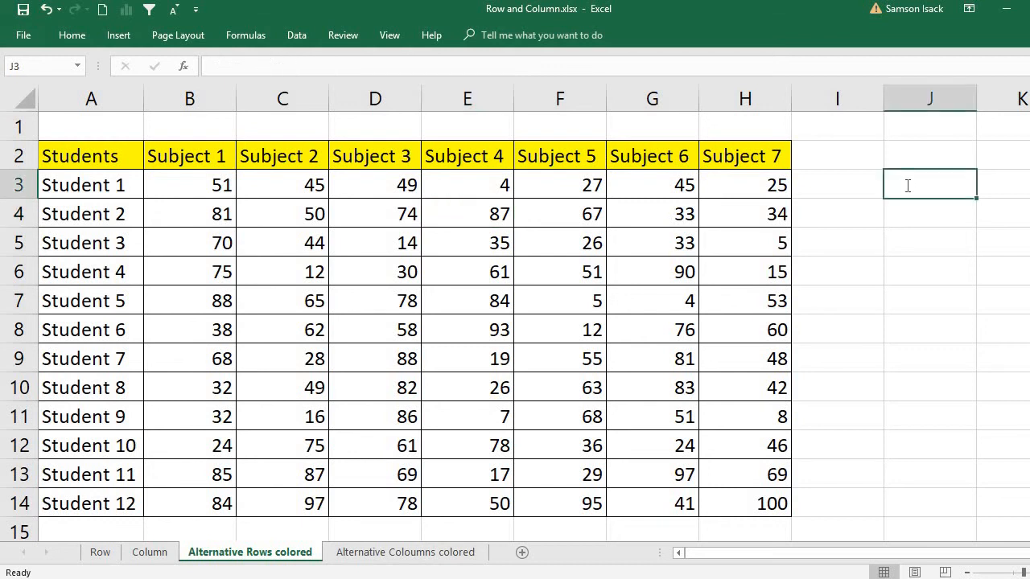
text(=Row)
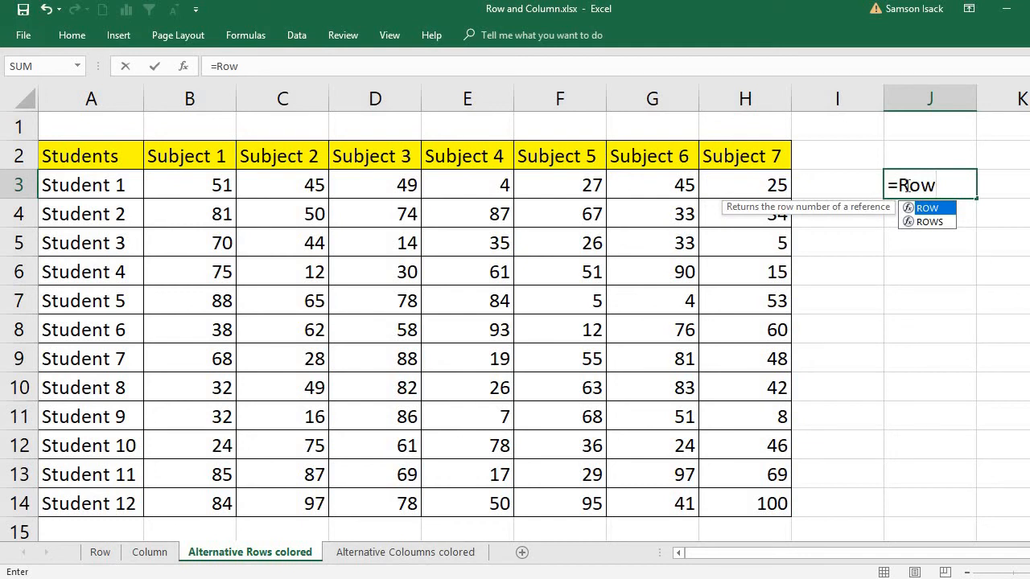
text(())
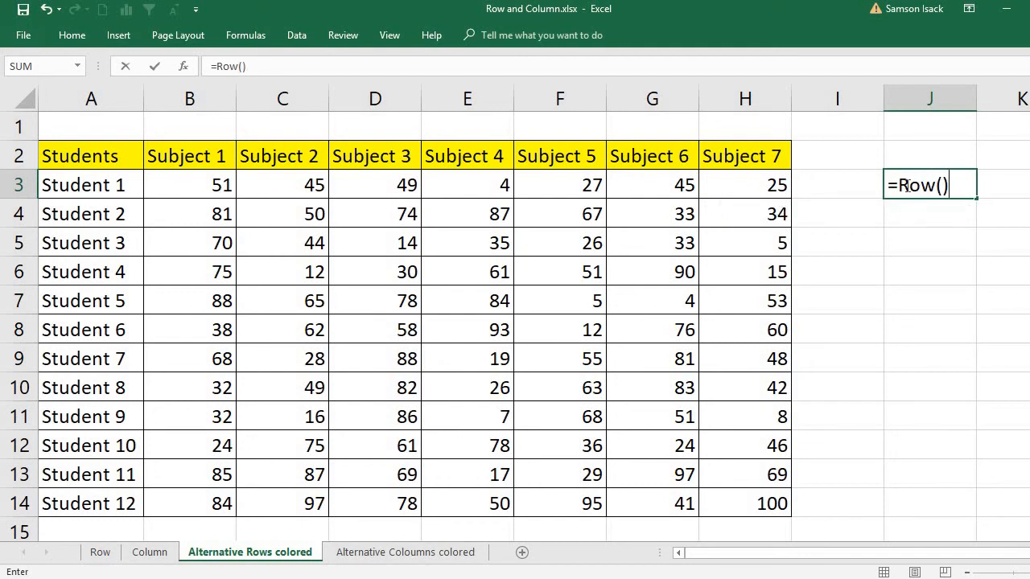
key(Return)
click(925, 179)
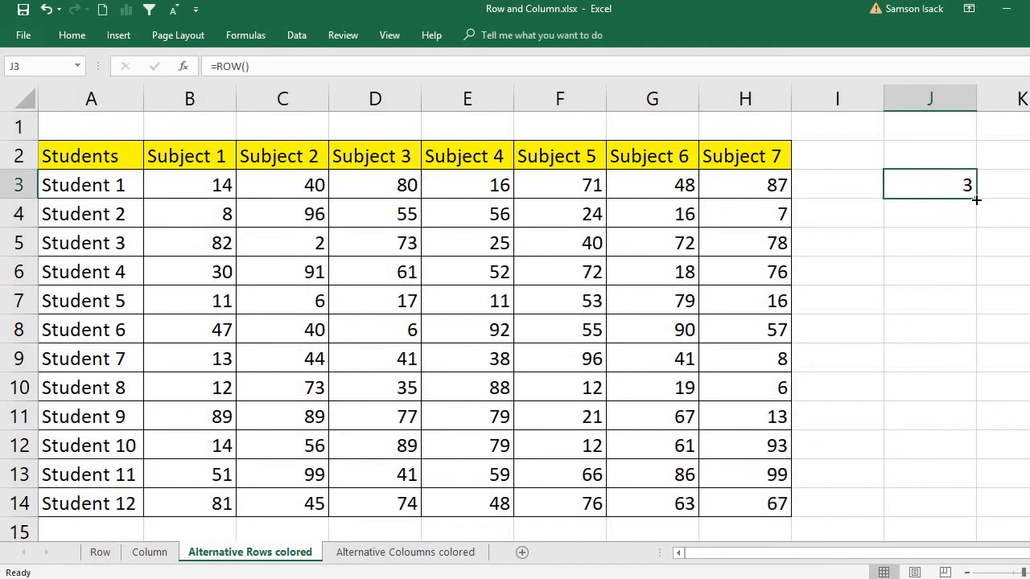
- Fill the ROW formula from J3 down to J14 for all twelve student rows
drag(975, 198, 959, 244)
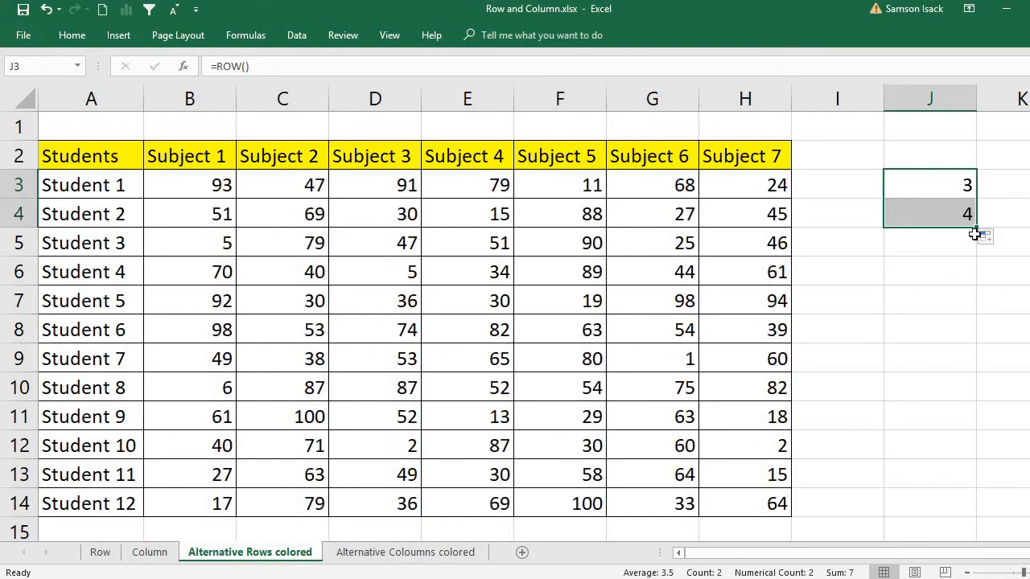
drag(960, 292, 964, 281)
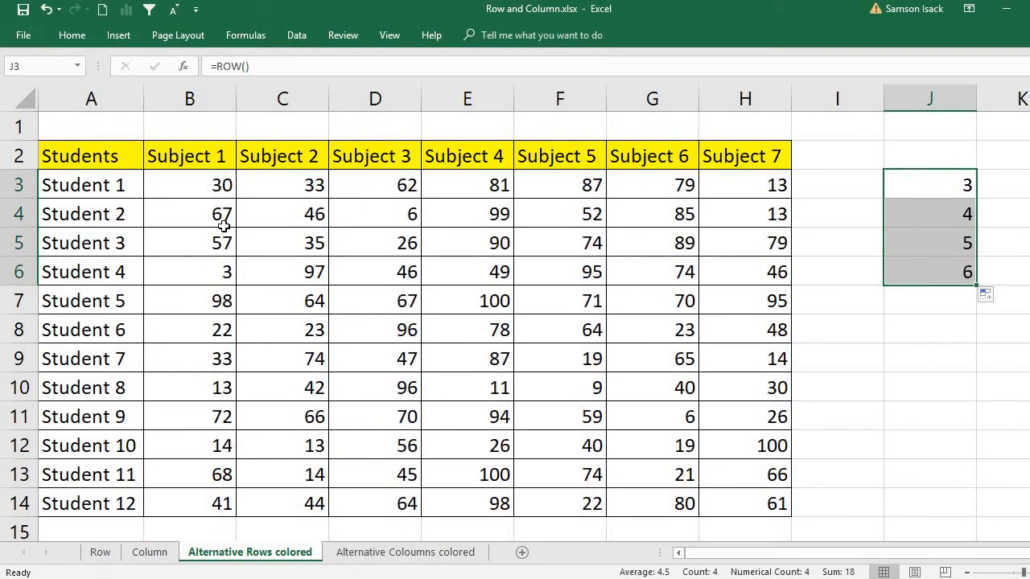
click(946, 188)
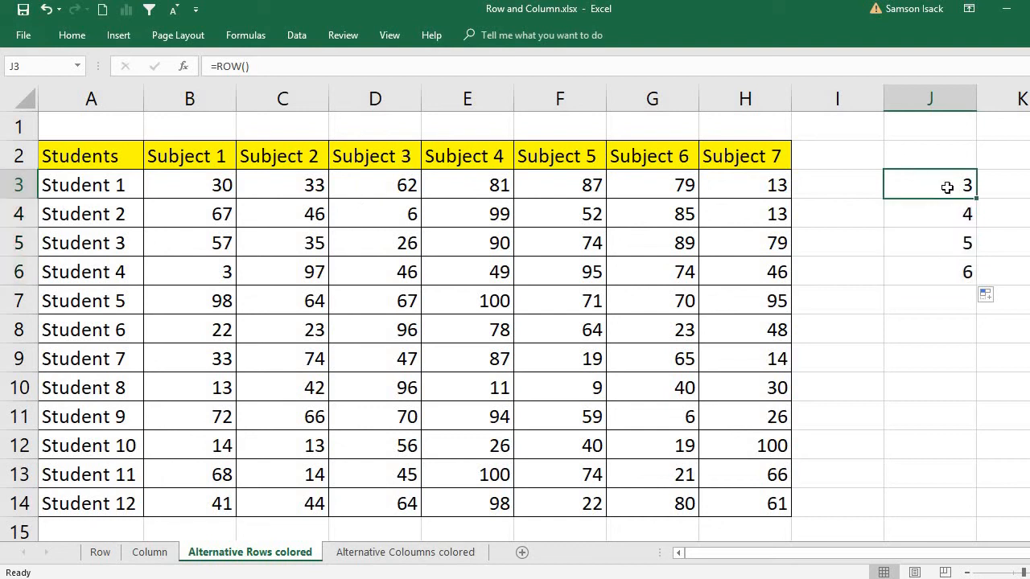
double_click(947, 186)
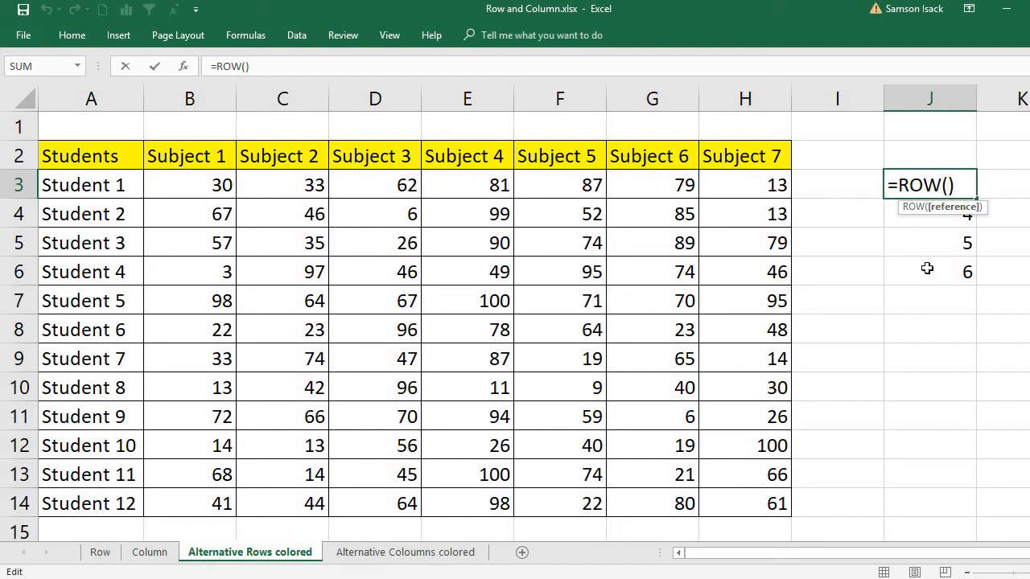
key(Return)
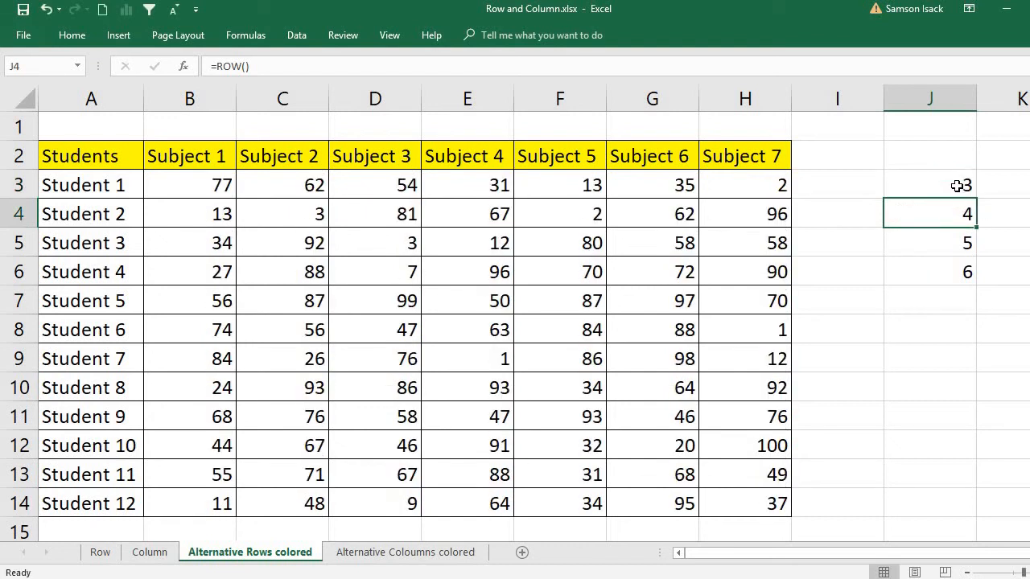
drag(957, 187, 975, 513)
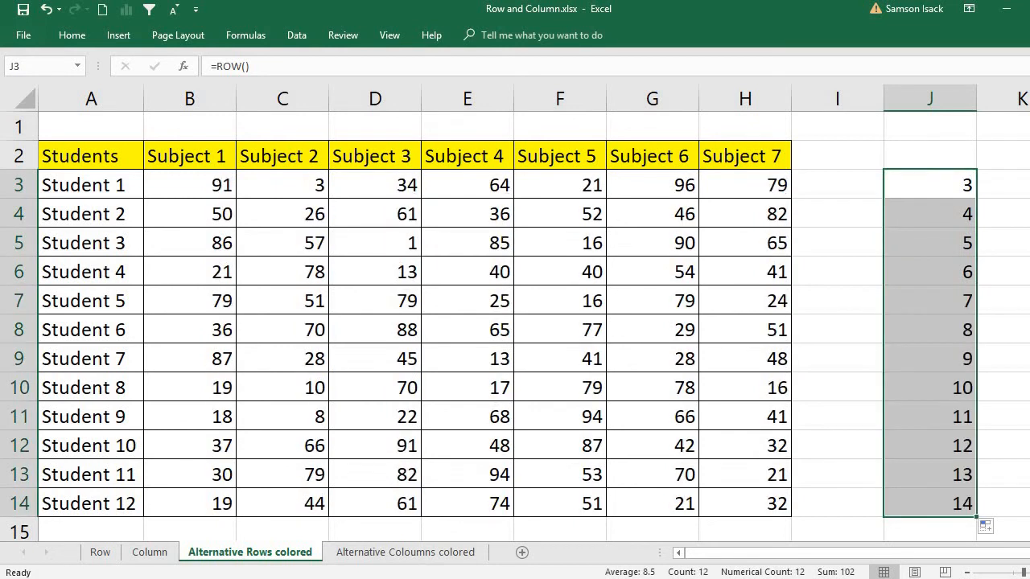
- Wrap the formula in J3 with ISEVEN so it reads =ISEVEN(ROW())
click(930, 181)
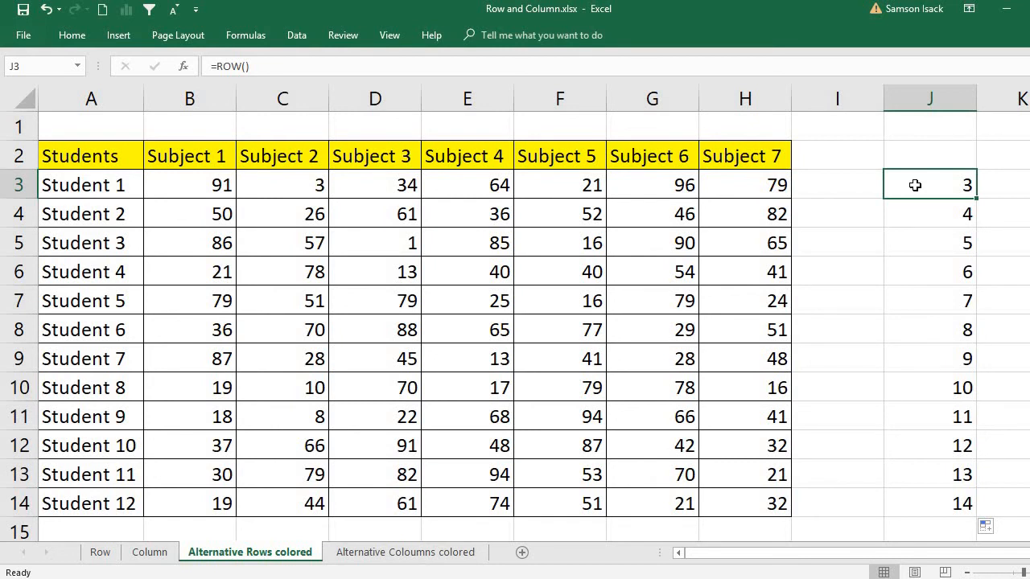
double_click(921, 185)
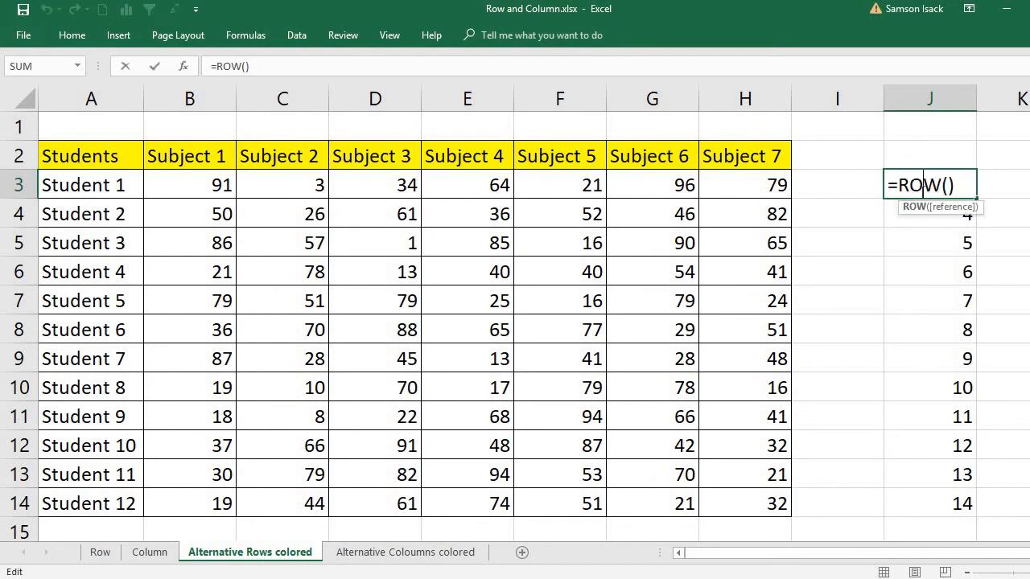
key(Left)
key(Left)
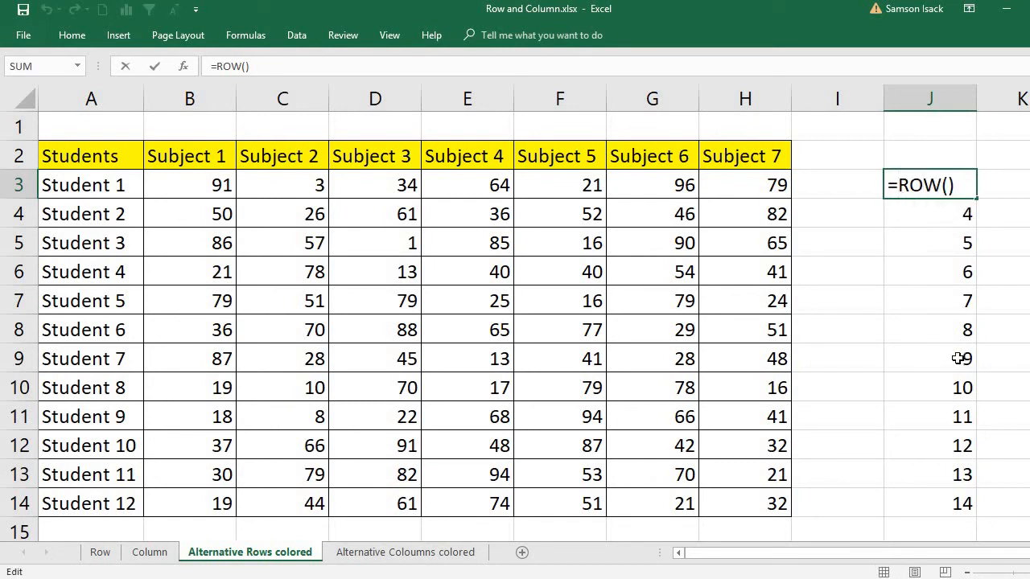
text(iseven)
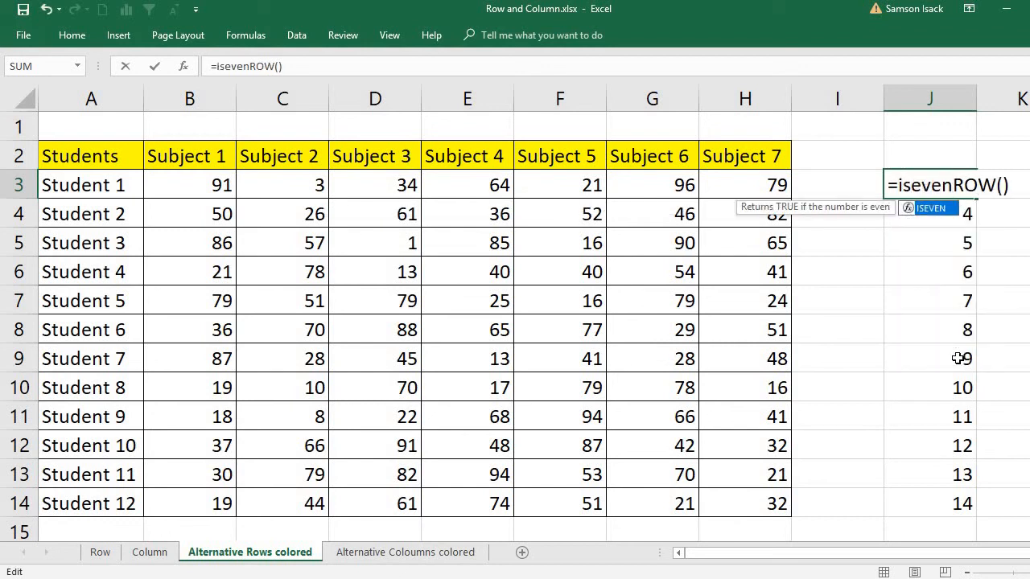
text(()
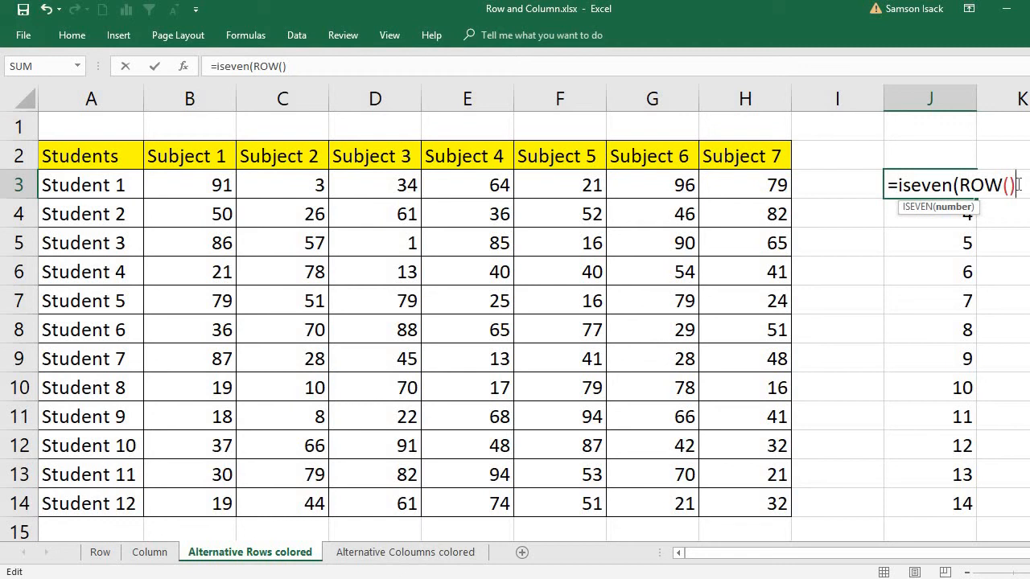
text())
key(Return)
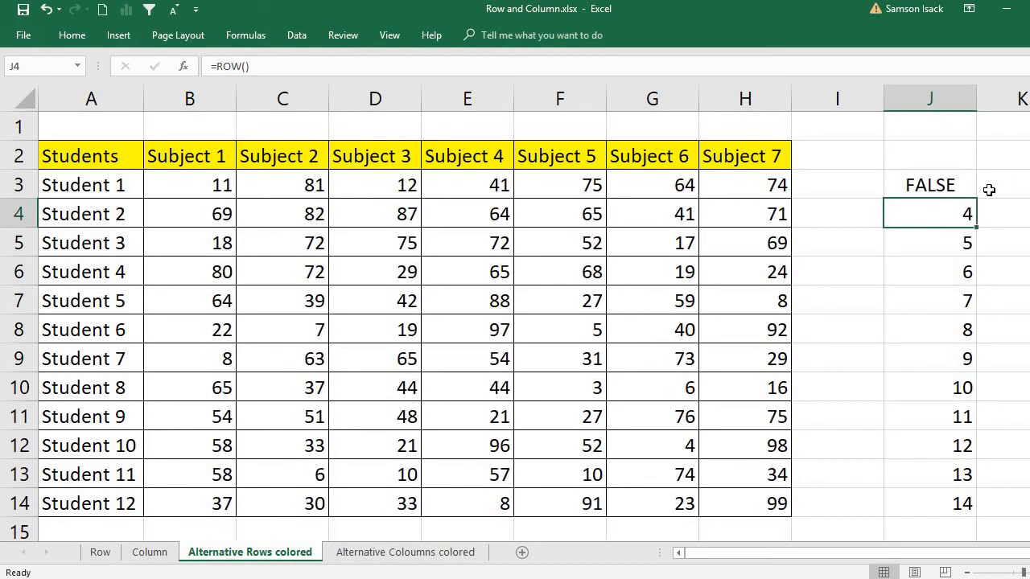
- Fill the ISEVEN(ROW()) formula from J3 down to J14 and compare its results with the row numbers
click(960, 193)
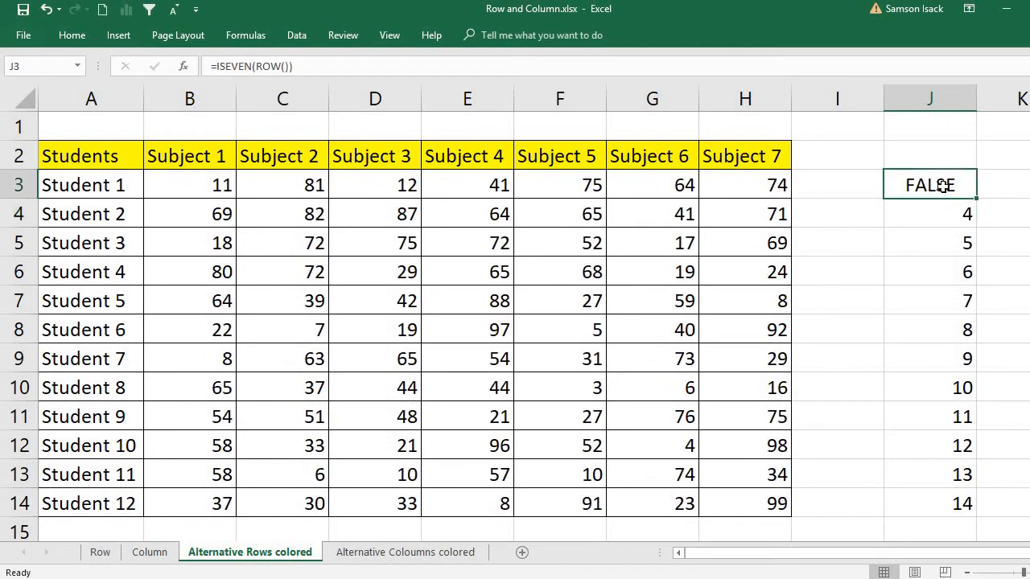
drag(979, 197, 959, 510)
click(894, 510)
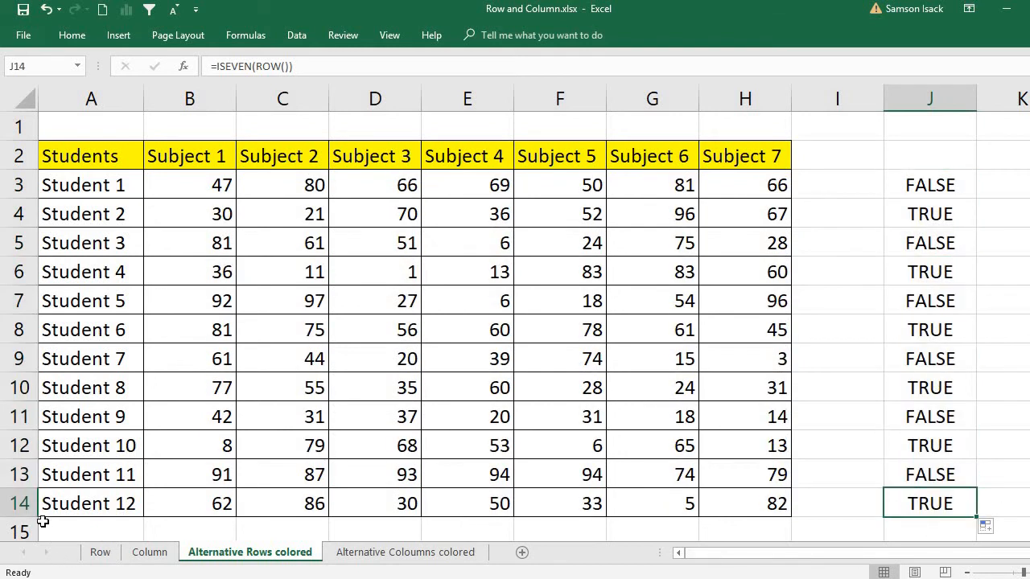
click(19, 503)
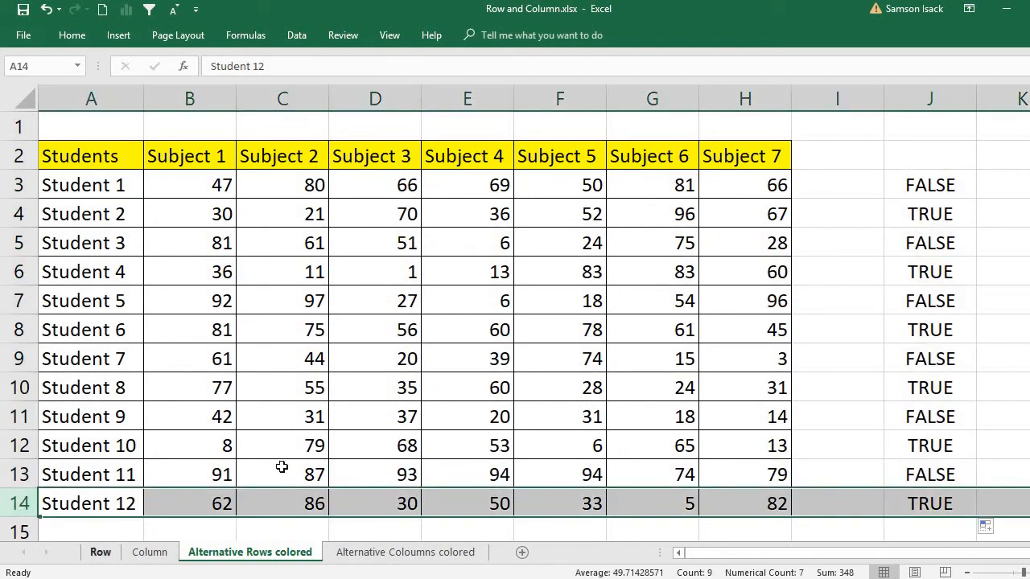
click(917, 508)
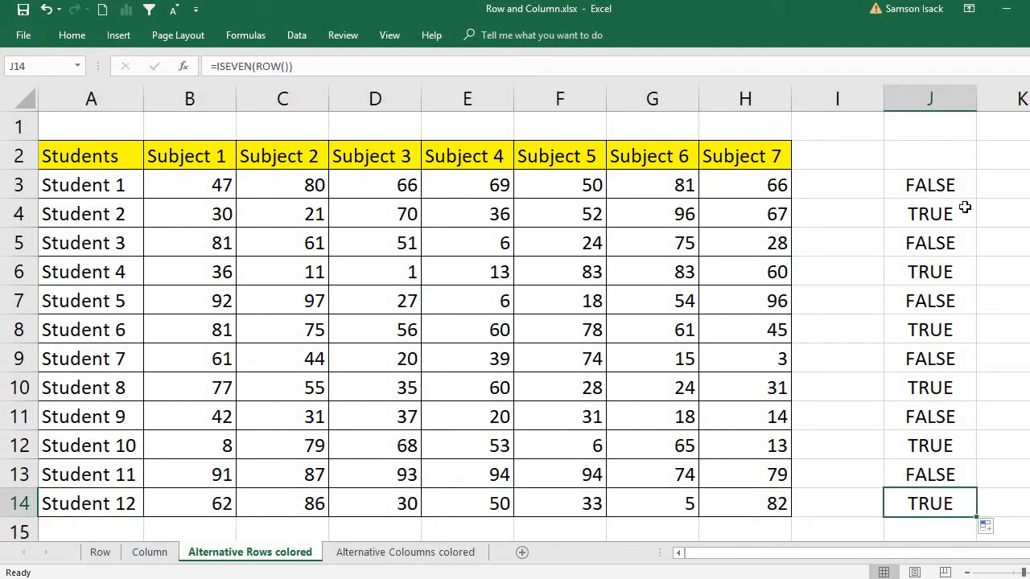
drag(954, 185, 935, 487)
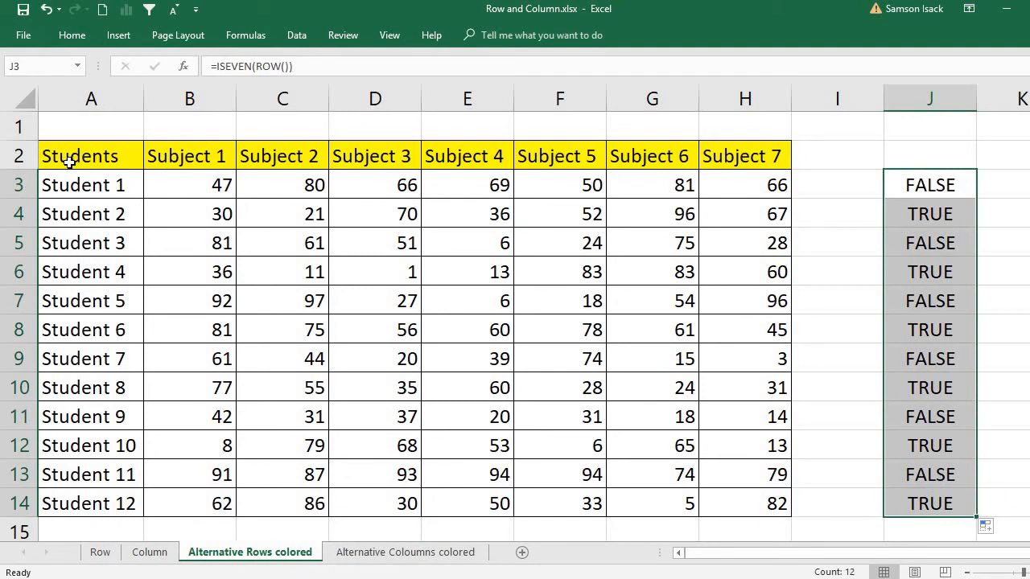
- Start a new conditional formatting rule for A3:H14 of the type "Use a formula to determine which cells to format"
drag(100, 192, 739, 503)
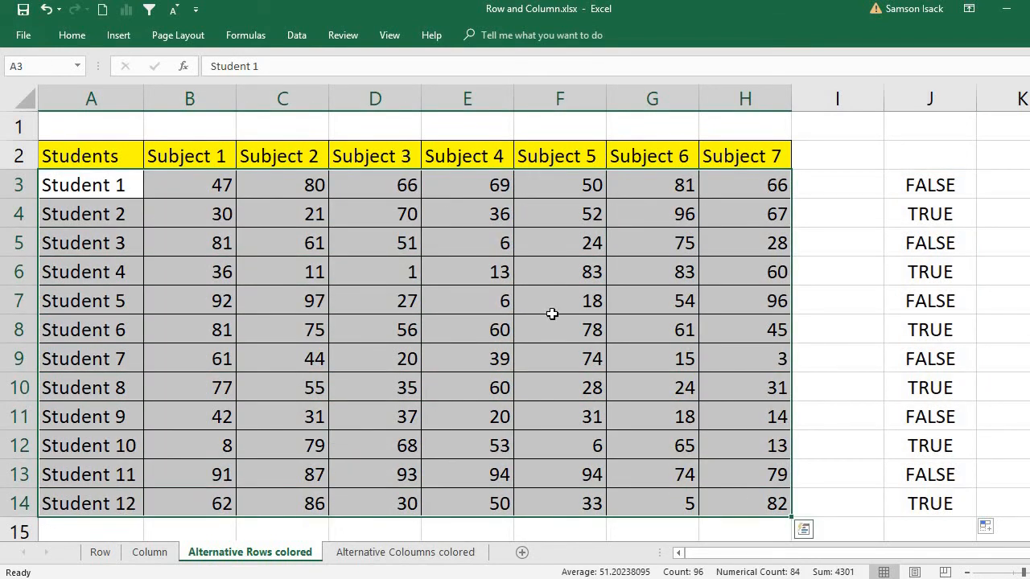
click(69, 36)
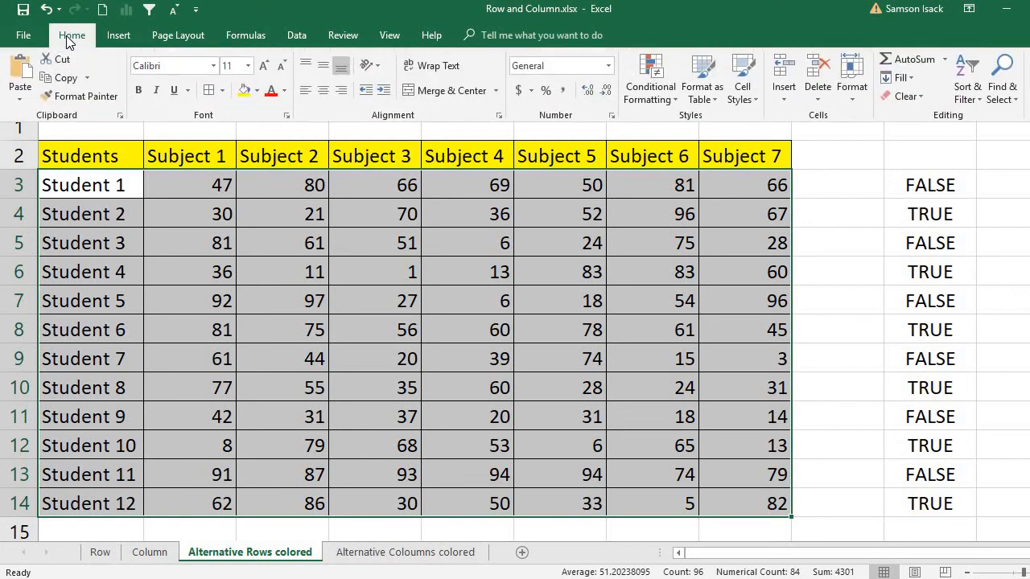
click(654, 96)
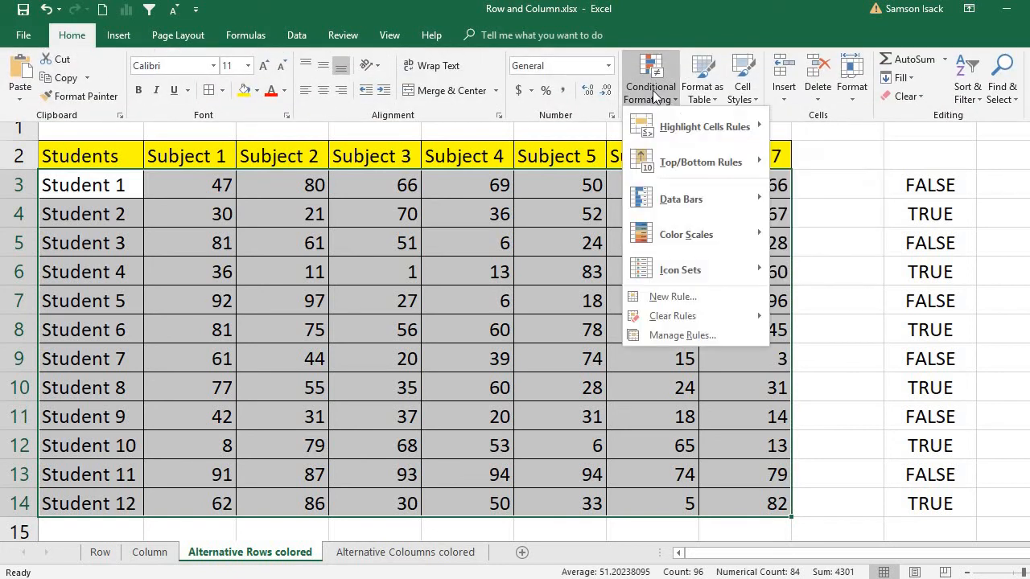
click(672, 296)
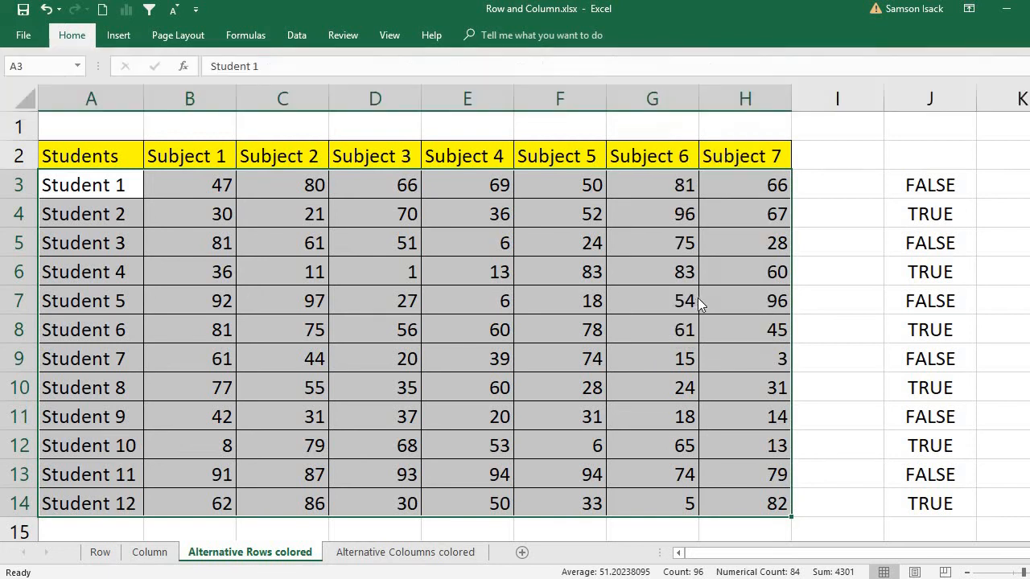
drag(288, 169, 600, 242)
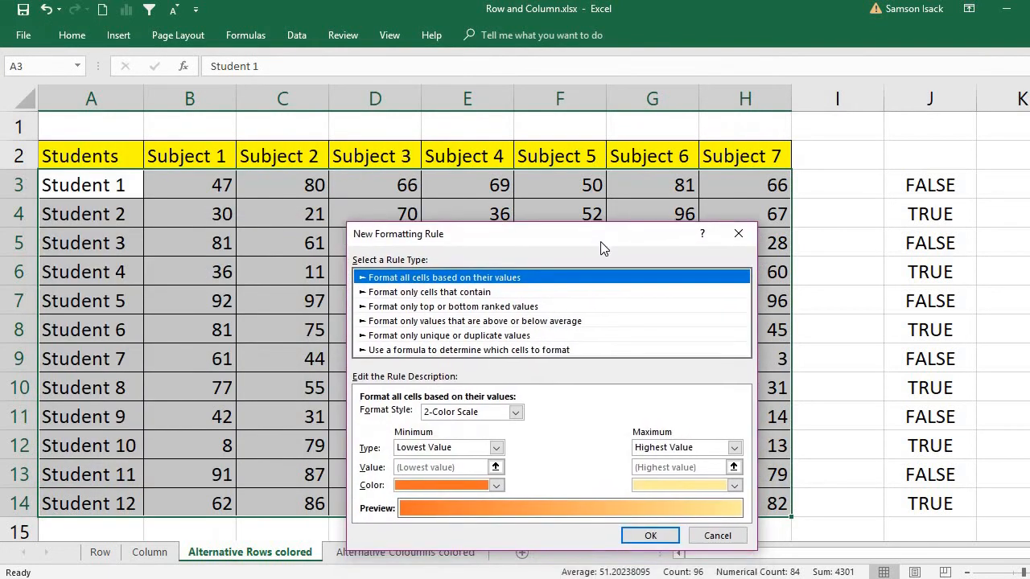
click(377, 351)
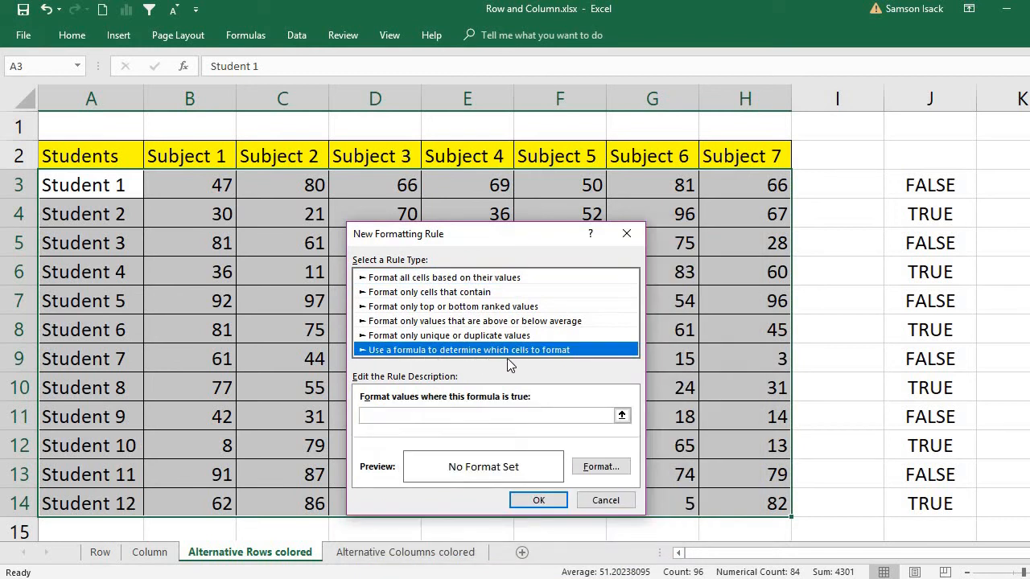
- Enter =iseven(row()) as the formatting rule's formula
click(471, 417)
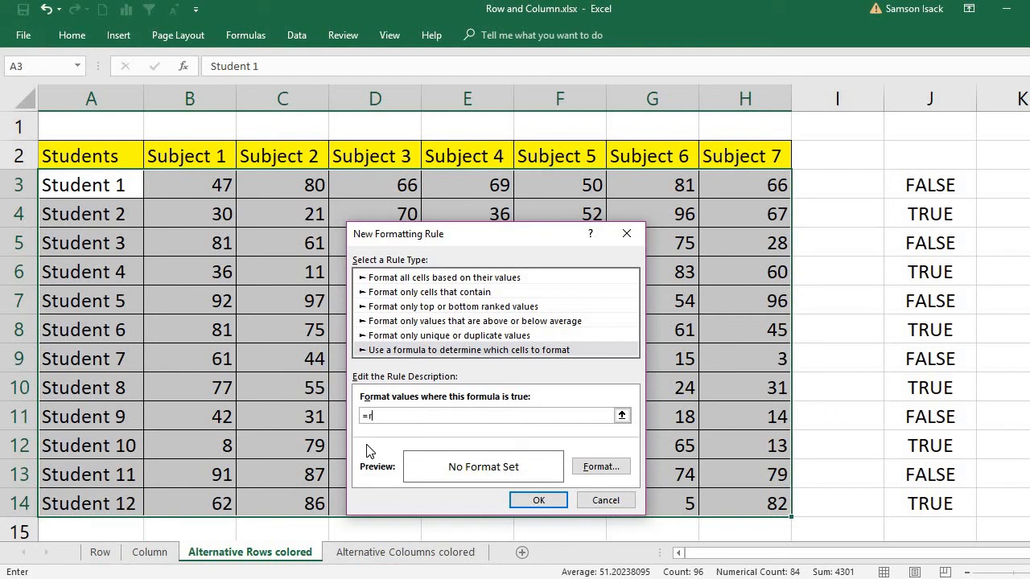
text(ow()
click(372, 416)
text(iseven()
- Give the rule a light orange background fill and apply it to the student rows
click(594, 466)
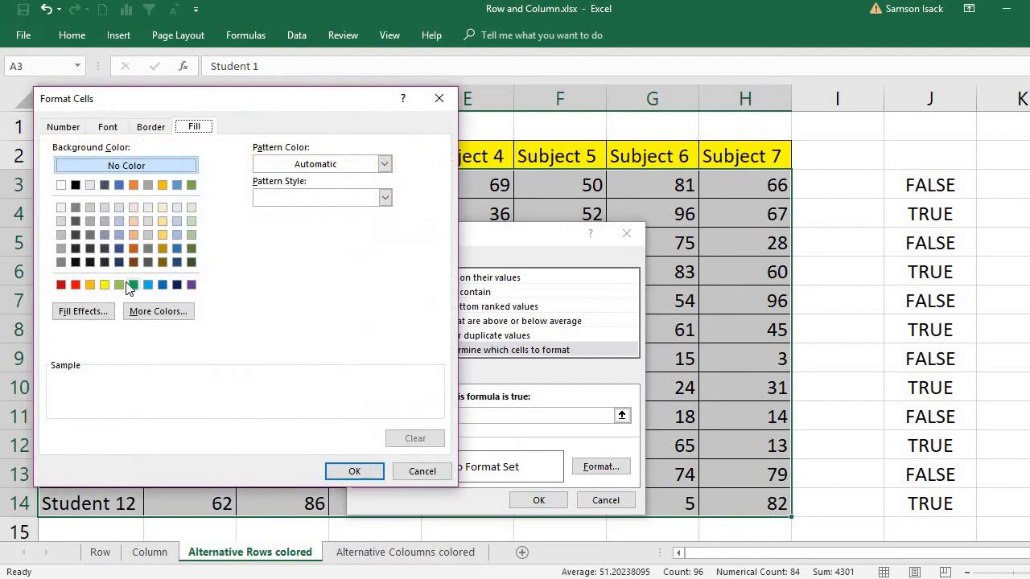
click(134, 209)
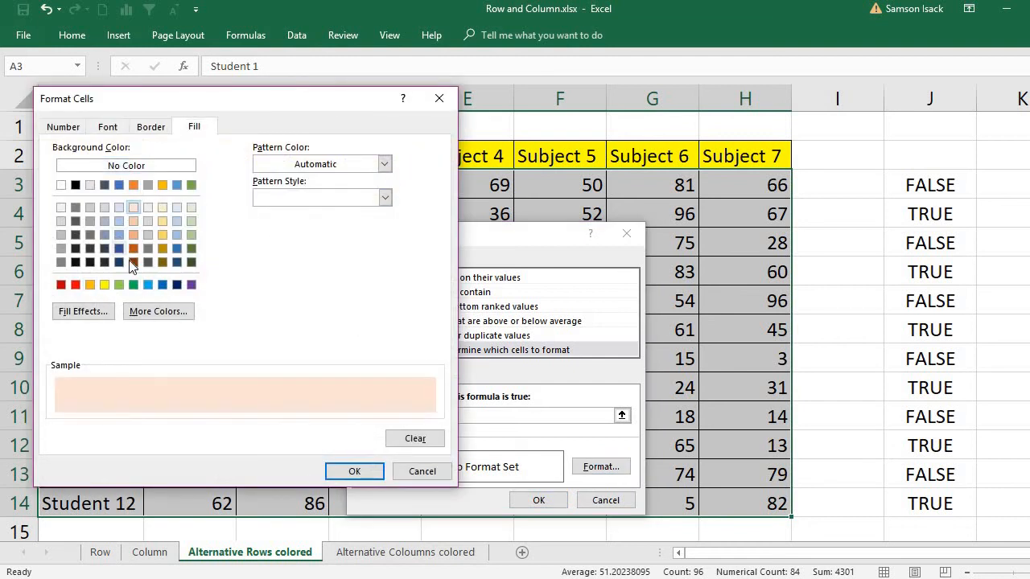
click(134, 234)
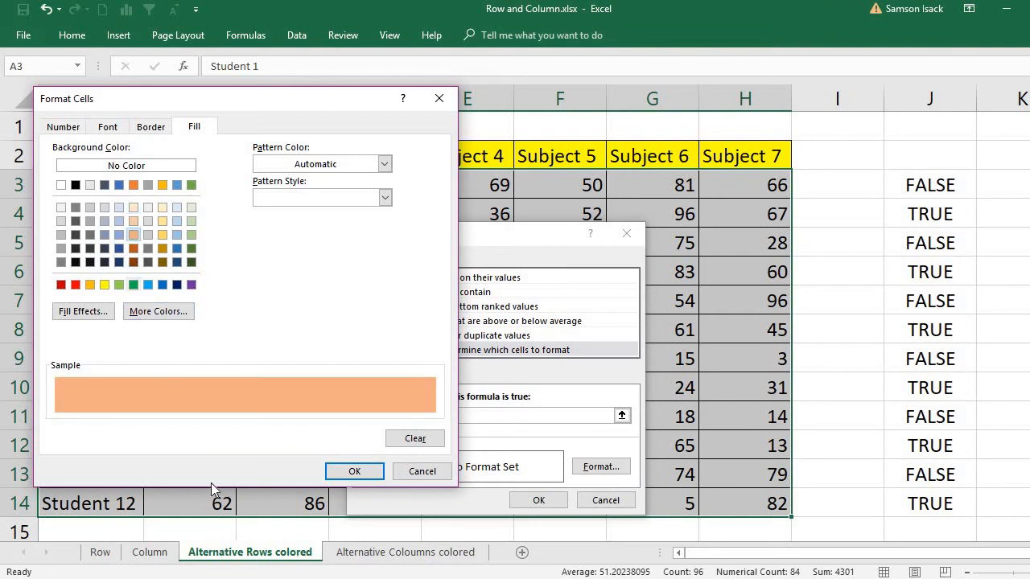
click(355, 472)
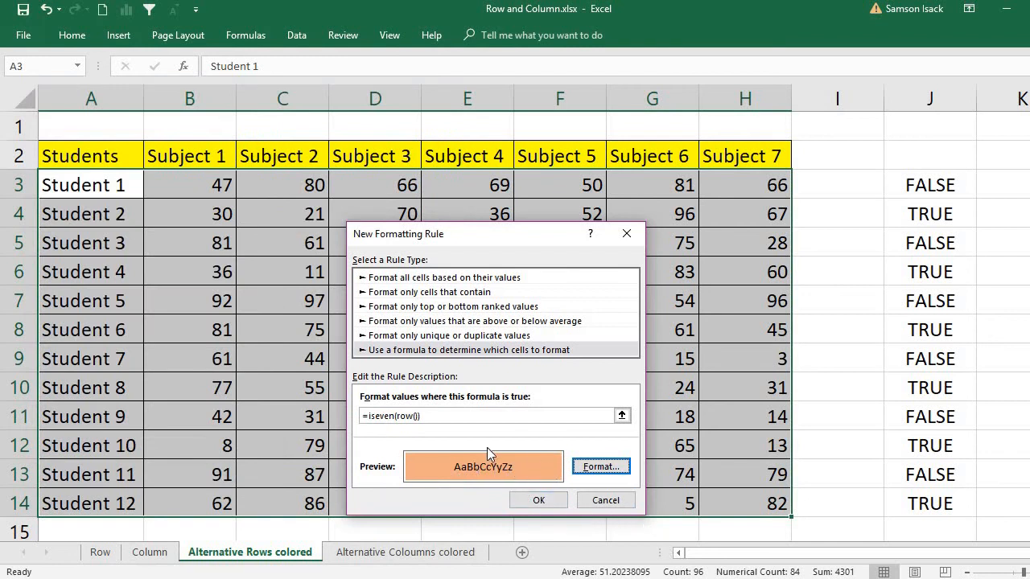
click(547, 500)
click(552, 299)
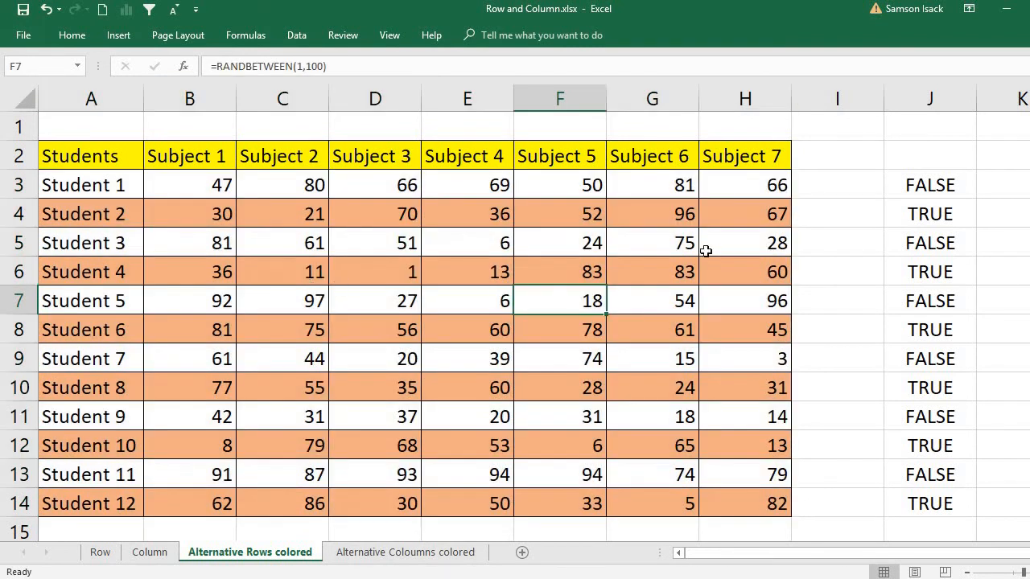
- Review the ISEVEN(ROW()) formula in J3 against the colouring of the Student 1 and Student 2 rows
click(95, 206)
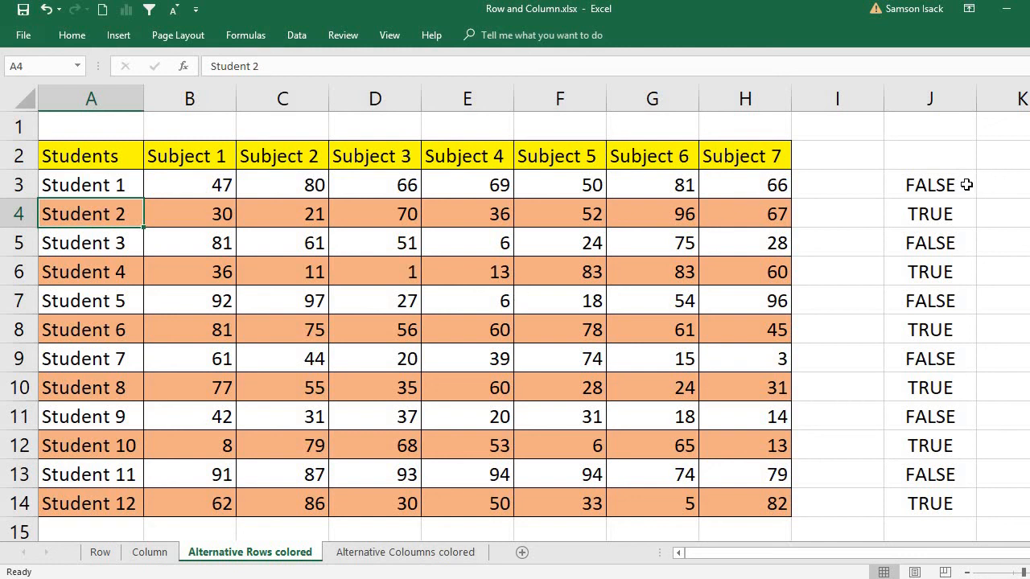
click(960, 185)
double_click(960, 185)
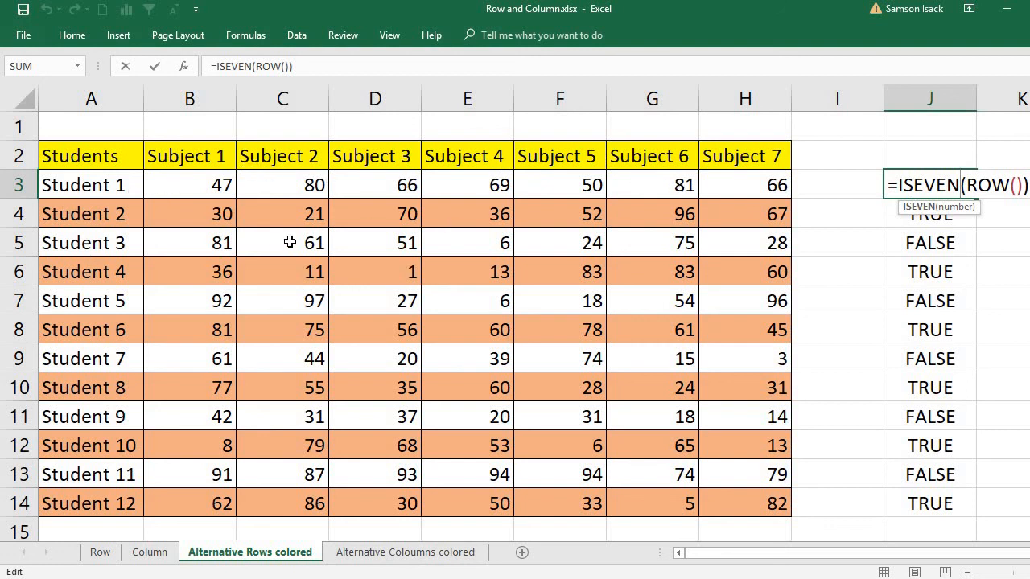
click(89, 185)
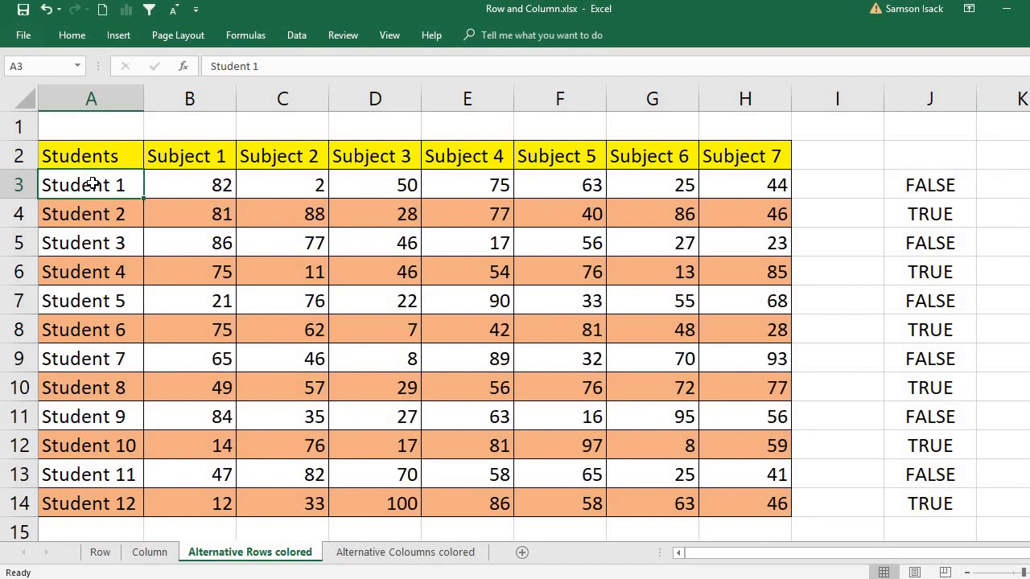